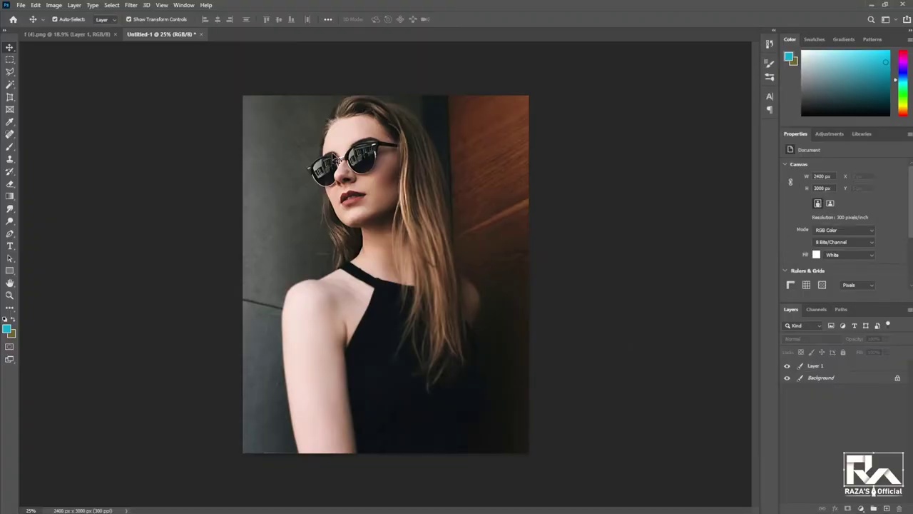
Zoom into the sunglasses to about 214% for precise rim tracing.
key(z)
drag(310, 165, 374, 233)
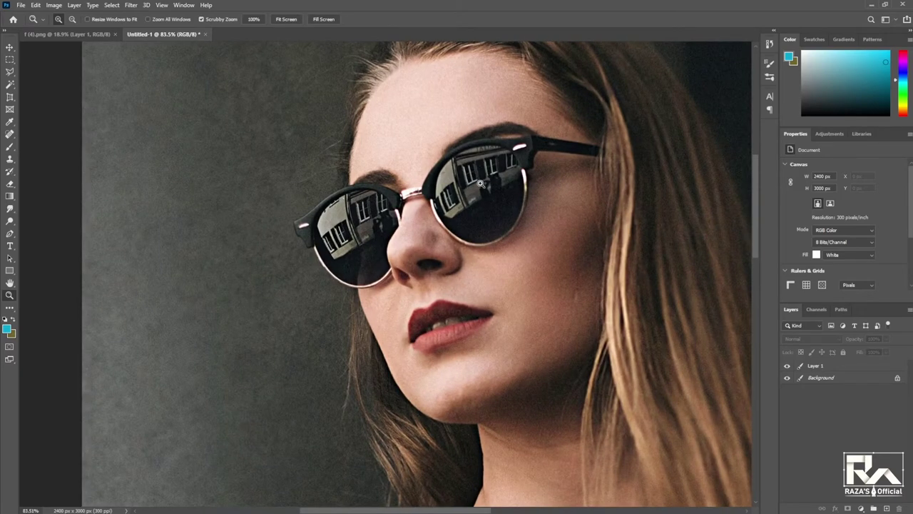
click(9, 72)
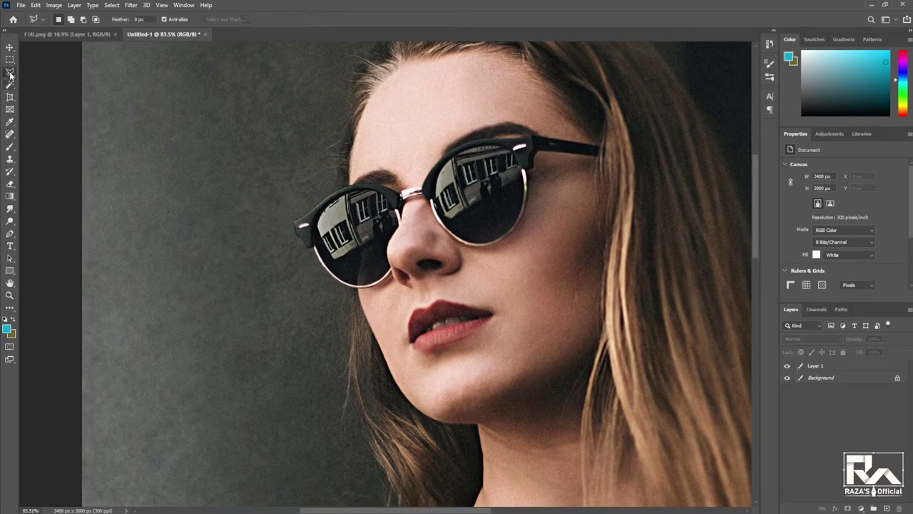
scroll(452, 135, up, 5)
Trace a closed curved Pen path around the right lens rim and convert it to a selection.
key(p)
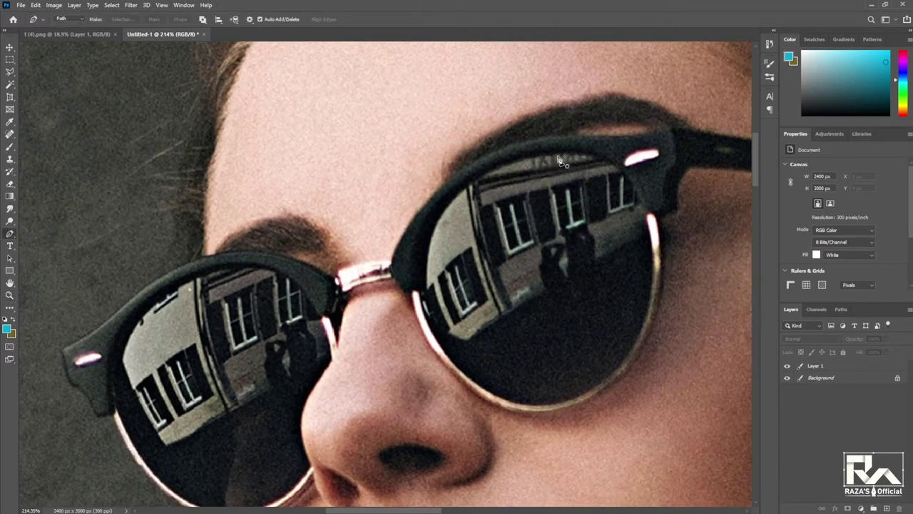
drag(484, 173, 462, 188)
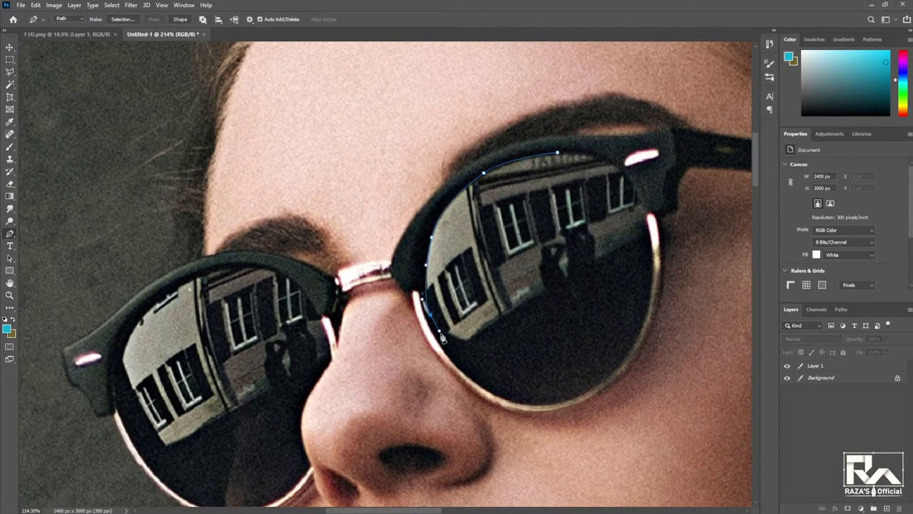
drag(511, 401, 533, 409)
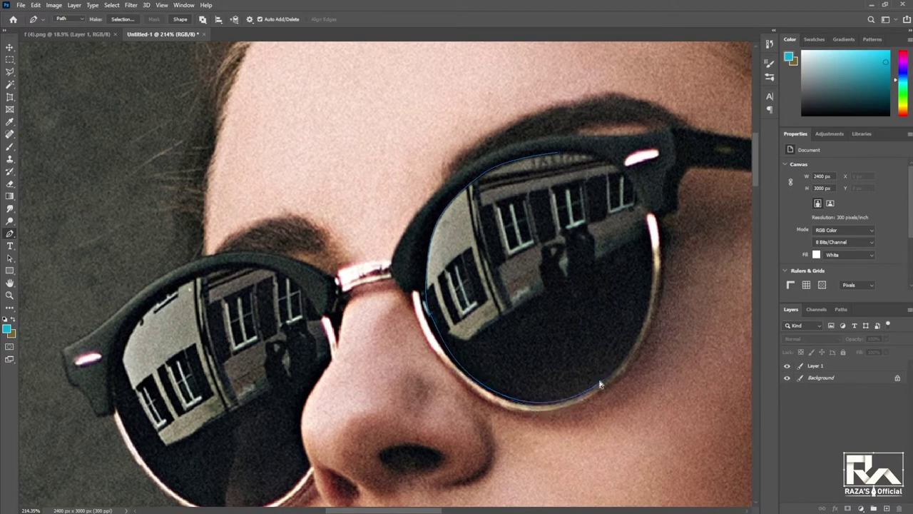
drag(624, 367, 640, 351)
drag(651, 258, 647, 228)
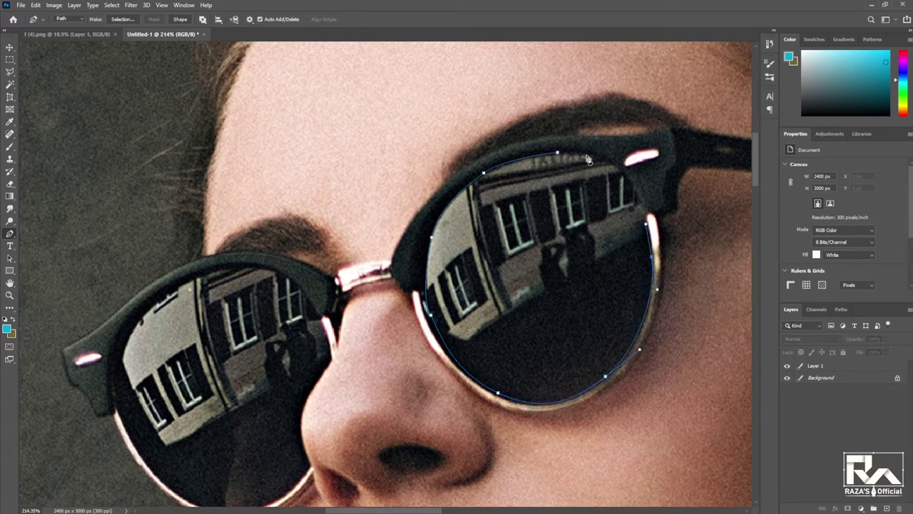
drag(557, 152, 537, 150)
key(ctrl+Return)
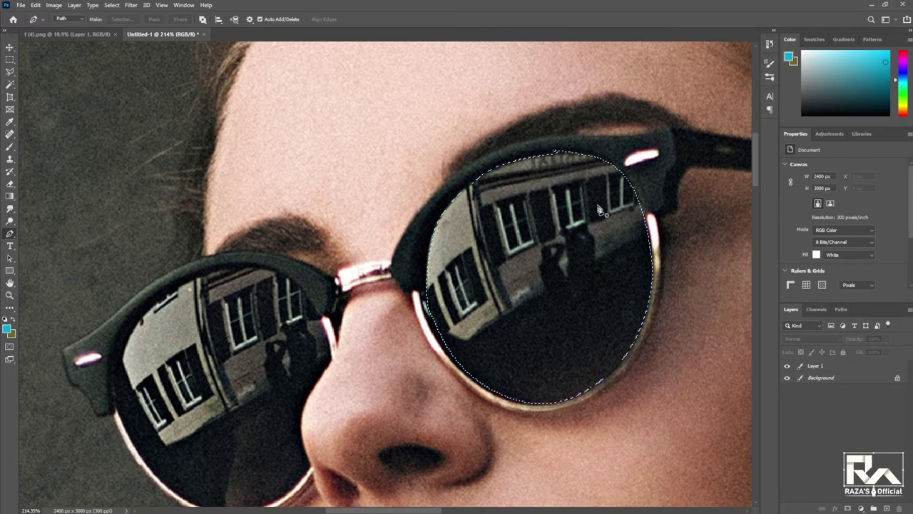
key(l)
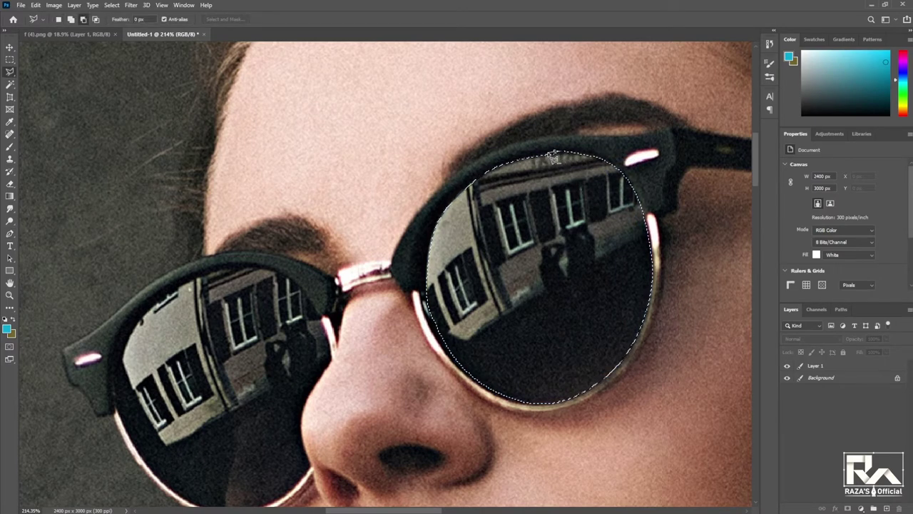
Outline the left lens edge beside the nose with the Polygonal Lasso to add it.
click(259, 269)
mouse_move(193, 281)
mouse_down()
mouse_move(163, 300)
mouse_move(131, 344)
mouse_move(120, 423)
mouse_up()
scroll(119, 423, down, 2)
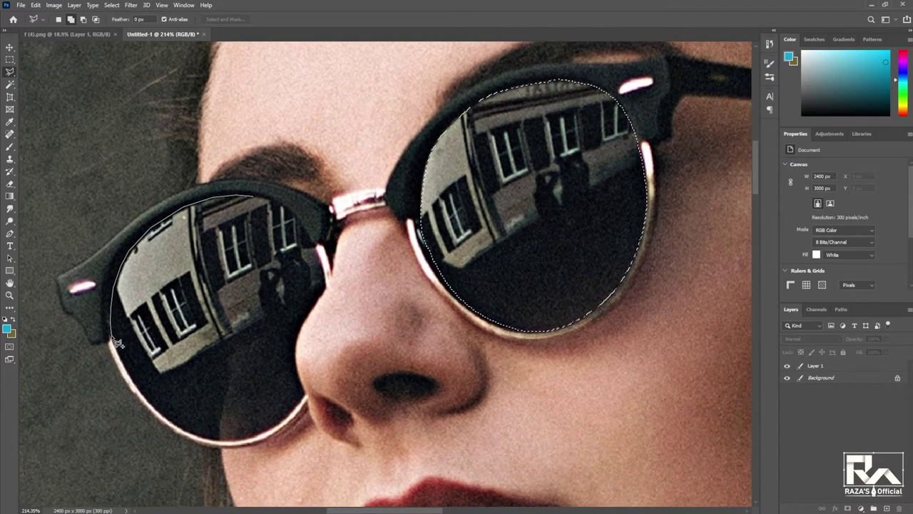
mouse_move(121, 352)
mouse_down()
mouse_move(161, 413)
mouse_move(189, 432)
mouse_up()
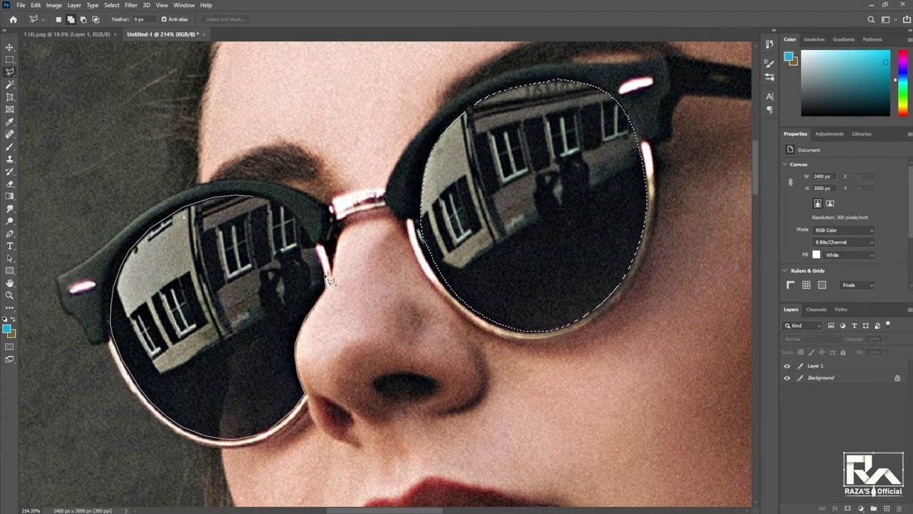
Close the left-lens outline and feather the two-lens selection by 1 pixel.
click(262, 204)
right_click(245, 234)
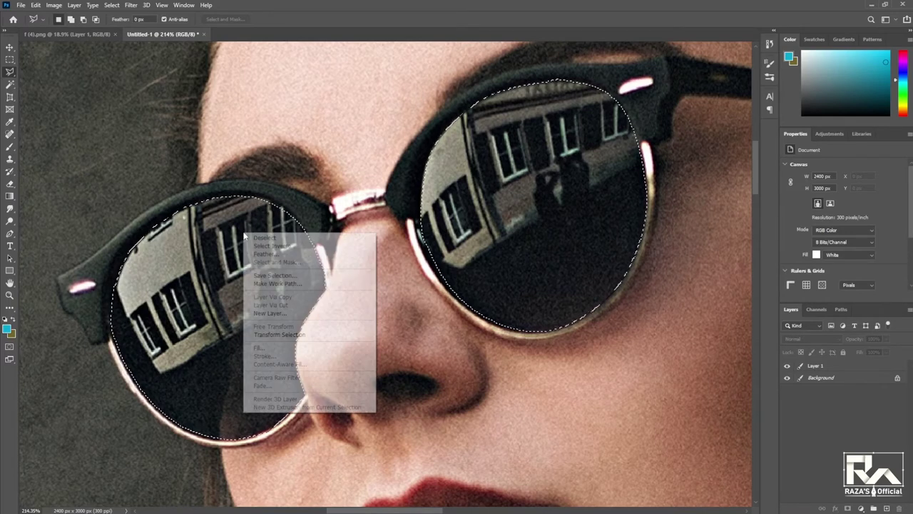
click(265, 253)
text(1)
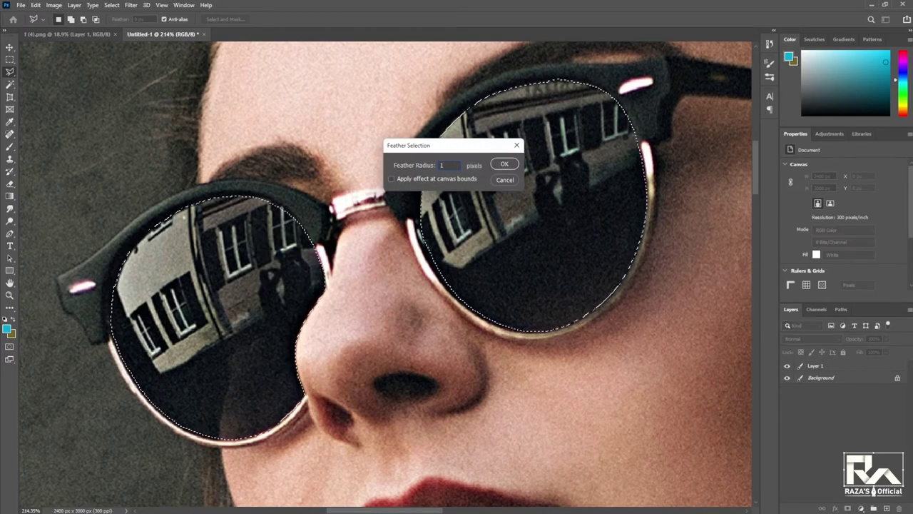
key(Return)
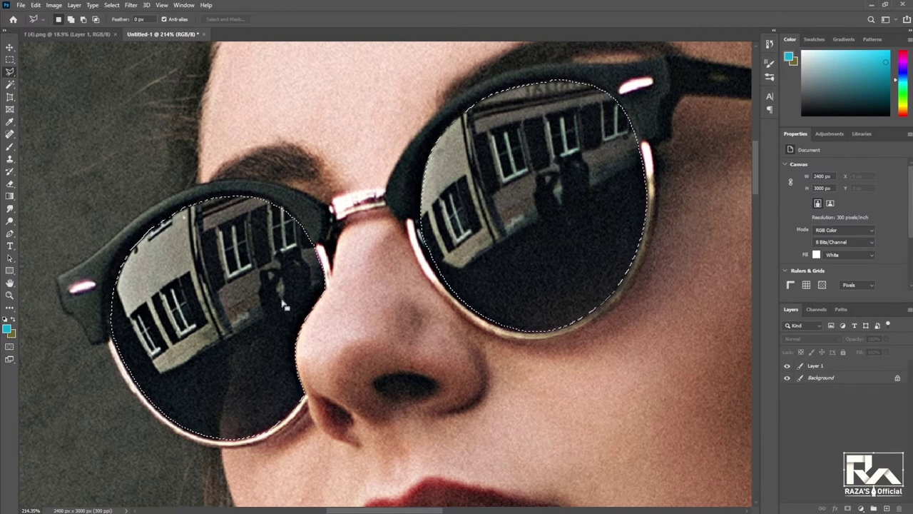
Copy the selected lenses from Layer 1 onto a new Layer 2.
click(816, 365)
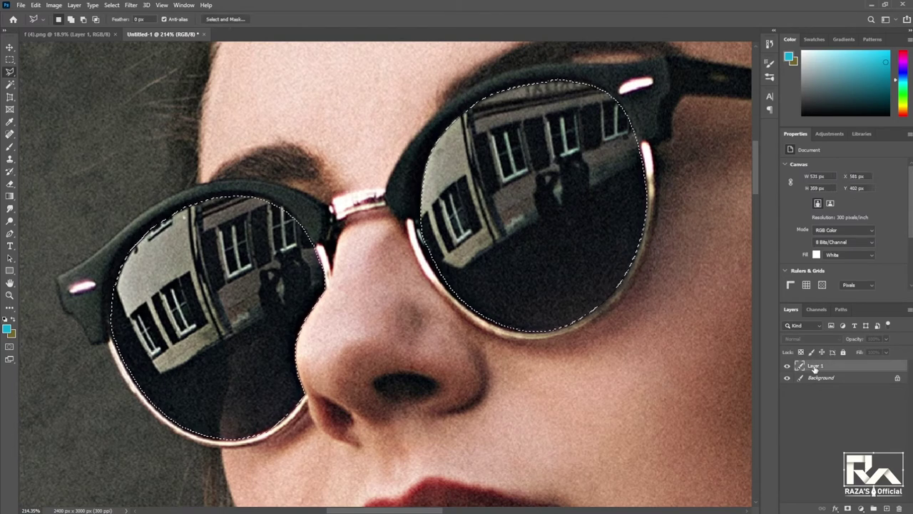
key(ctrl+j)
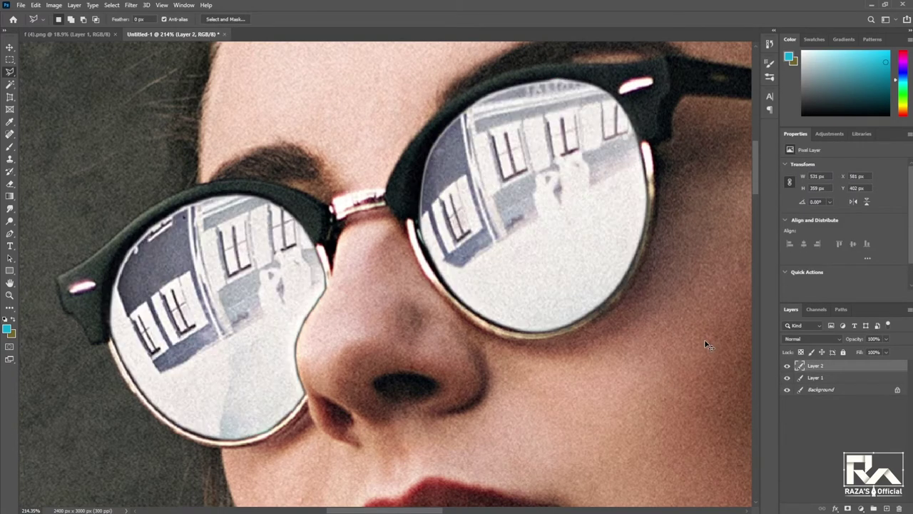
key(b)
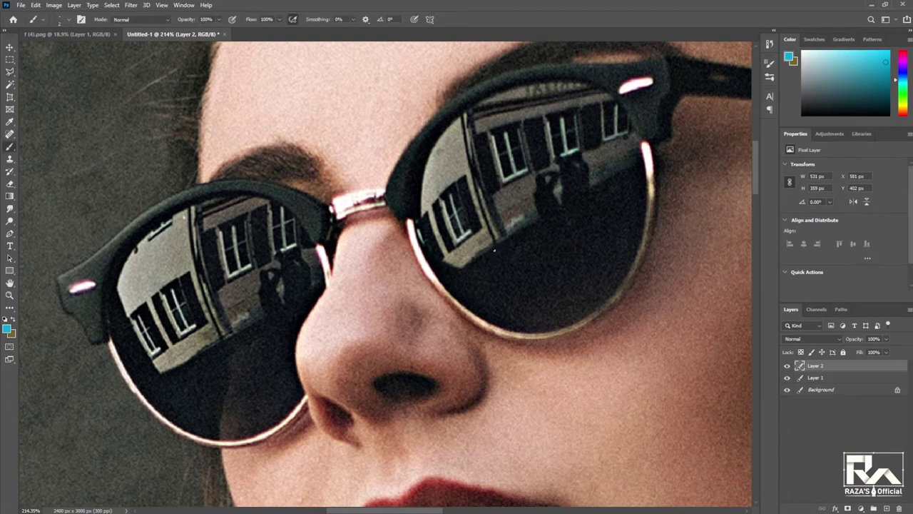
key(bracketright)
Reload Layer 2's lens shapes as a selection and ready the Clone Stamp.
ctrl+click(814, 365)
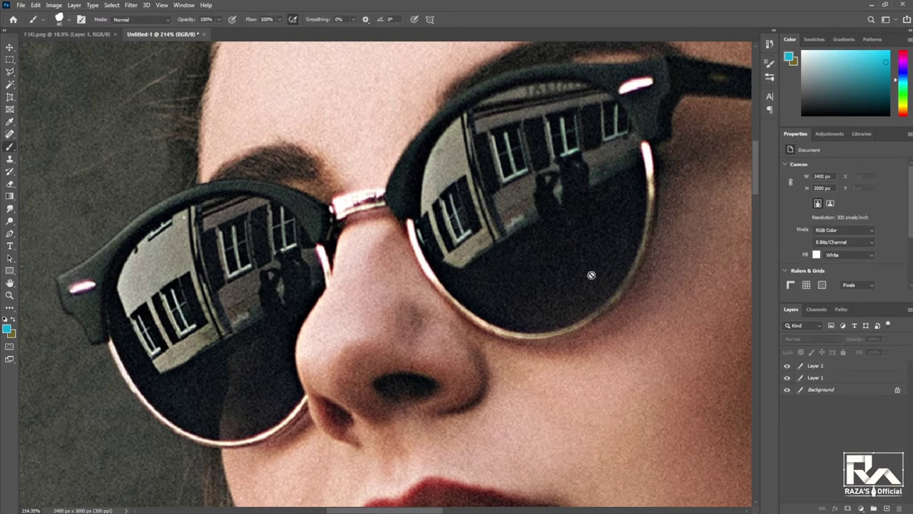
click(831, 366)
ctrl+click(799, 367)
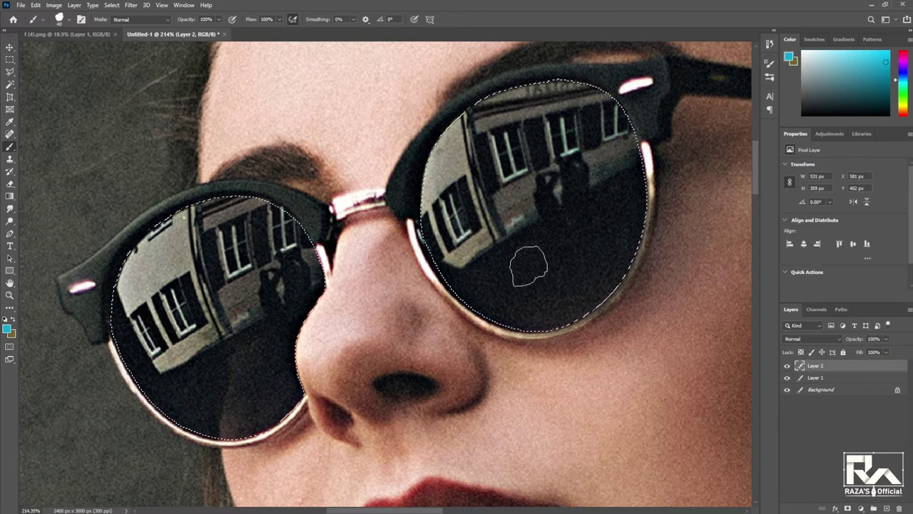
key(s)
click(531, 262)
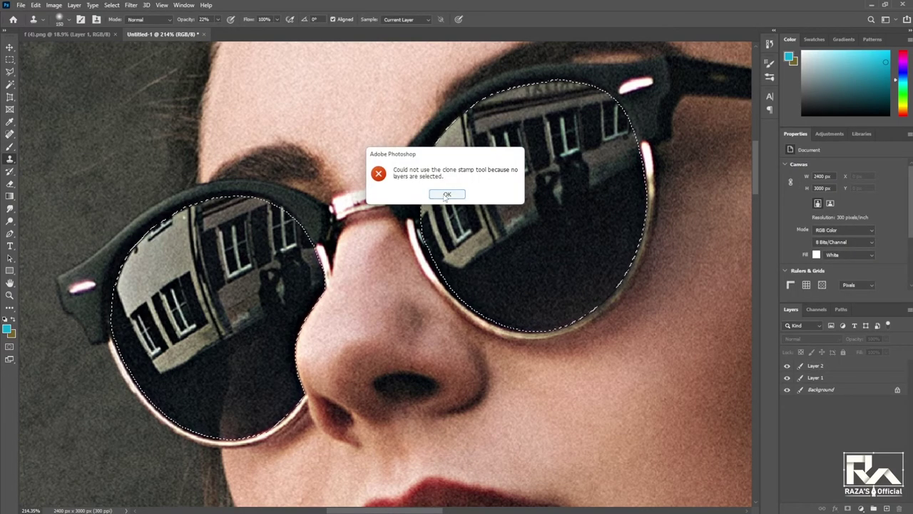
click(449, 192)
Clone dark lens tone over the right lens reflections at 100% opacity on Layer 2.
key(v)
click(528, 280)
key(s)
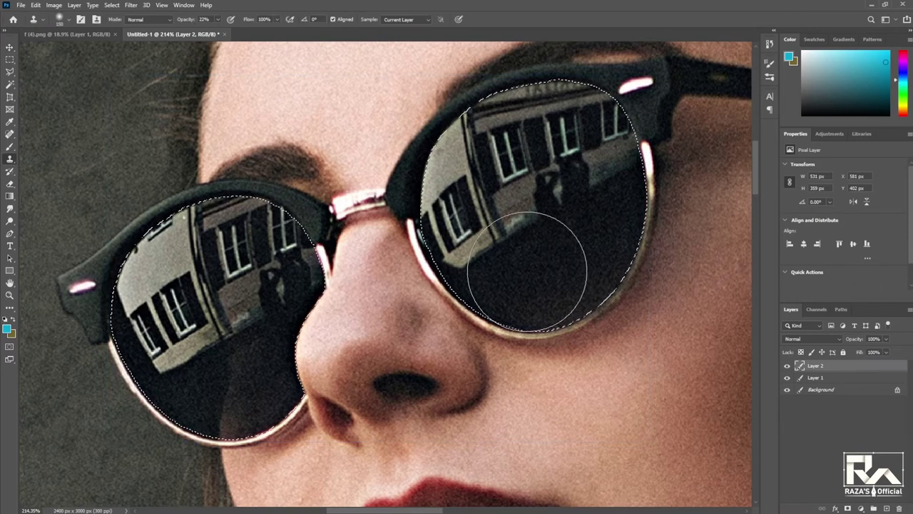
key(bracketleft)
key(bracketleft)
key(bracketleft)
key(bracketleft)
key(bracketright)
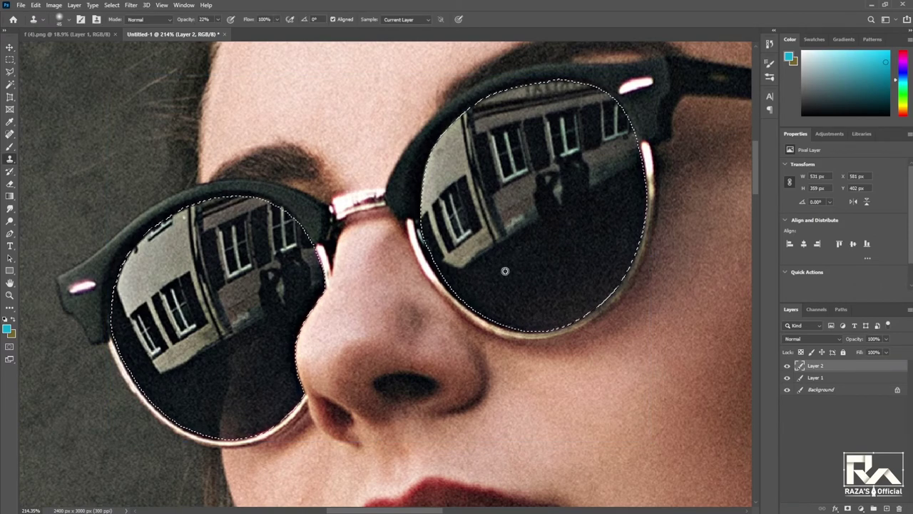
drag(499, 269, 513, 232)
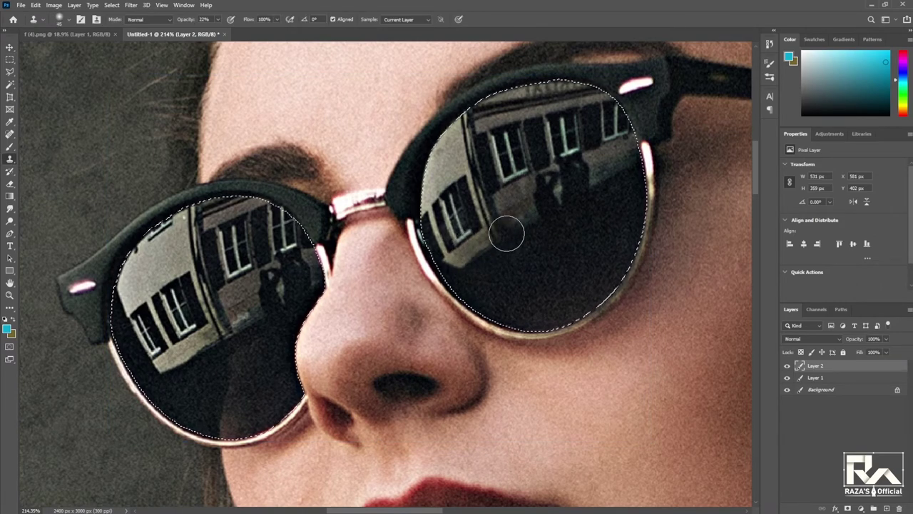
key(0)
mouse_move(604, 167)
mouse_down()
mouse_move(611, 142)
mouse_move(545, 195)
mouse_move(531, 192)
mouse_move(477, 220)
mouse_move(461, 258)
mouse_up()
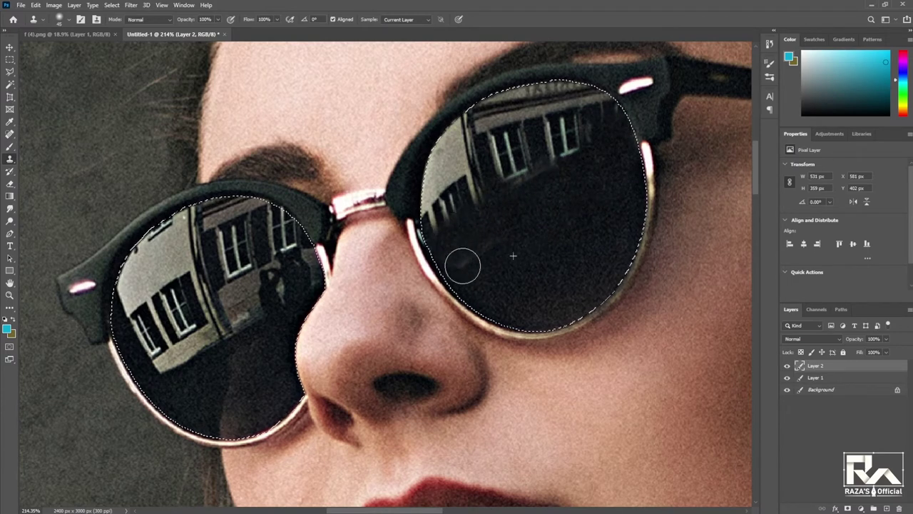
mouse_move(442, 214)
mouse_down()
mouse_move(424, 193)
mouse_move(457, 164)
mouse_move(457, 147)
mouse_move(438, 218)
mouse_move(464, 214)
mouse_move(512, 163)
mouse_move(510, 126)
mouse_move(563, 90)
mouse_move(595, 106)
mouse_move(563, 153)
mouse_move(542, 132)
mouse_up()
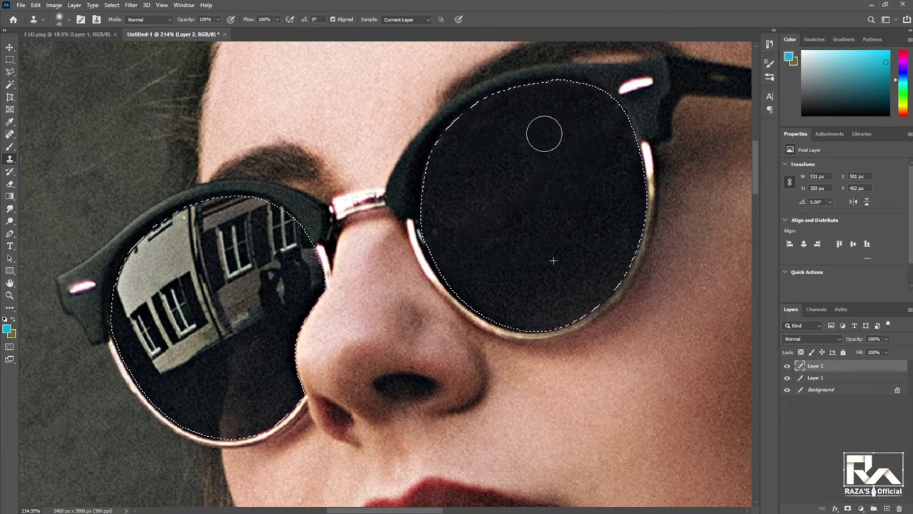
Clone out the left lens's window reflection, then deselect and zoom out.
alt+click(556, 177)
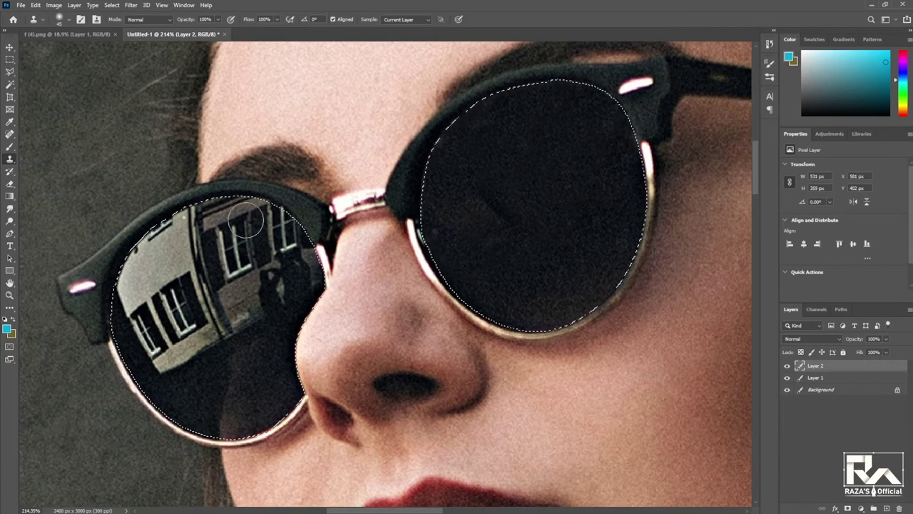
mouse_move(236, 214)
mouse_down()
mouse_move(292, 255)
mouse_move(265, 301)
mouse_move(232, 307)
mouse_move(214, 264)
mouse_move(218, 210)
mouse_move(146, 244)
mouse_move(138, 316)
mouse_move(171, 275)
mouse_up()
alt+click(545, 194)
mouse_move(232, 232)
mouse_down()
mouse_move(204, 298)
mouse_move(163, 300)
mouse_move(182, 353)
mouse_move(241, 301)
mouse_move(164, 374)
mouse_up()
alt+click(497, 194)
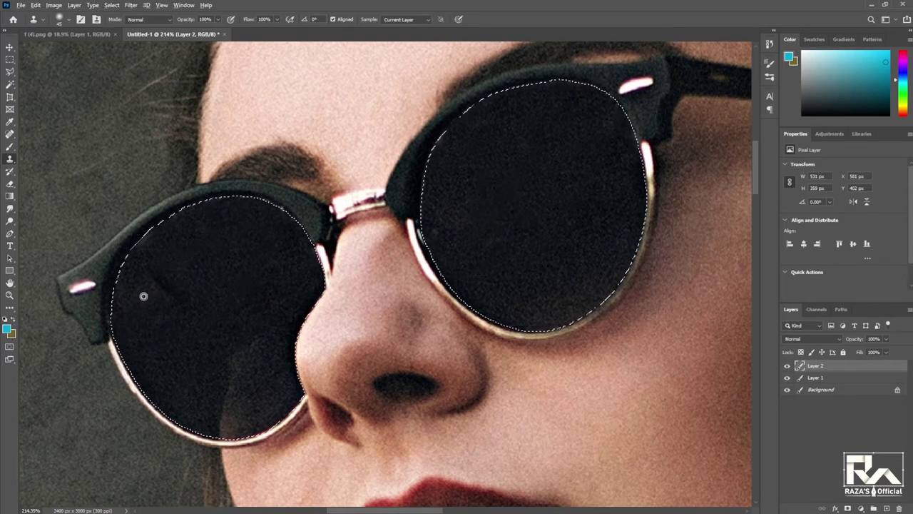
mouse_move(143, 296)
mouse_down()
mouse_move(230, 279)
mouse_move(240, 288)
mouse_up()
key(ctrl+d)
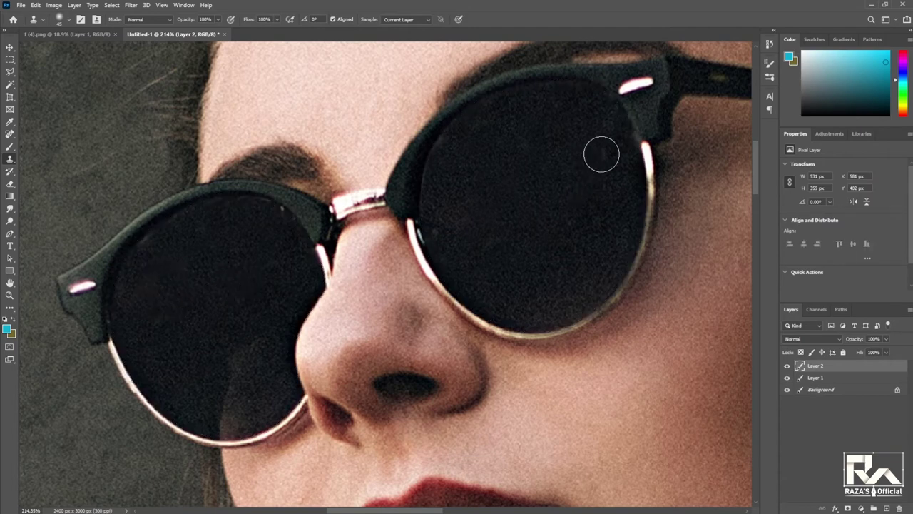
key(ctrl+minus)
key(ctrl+minus)
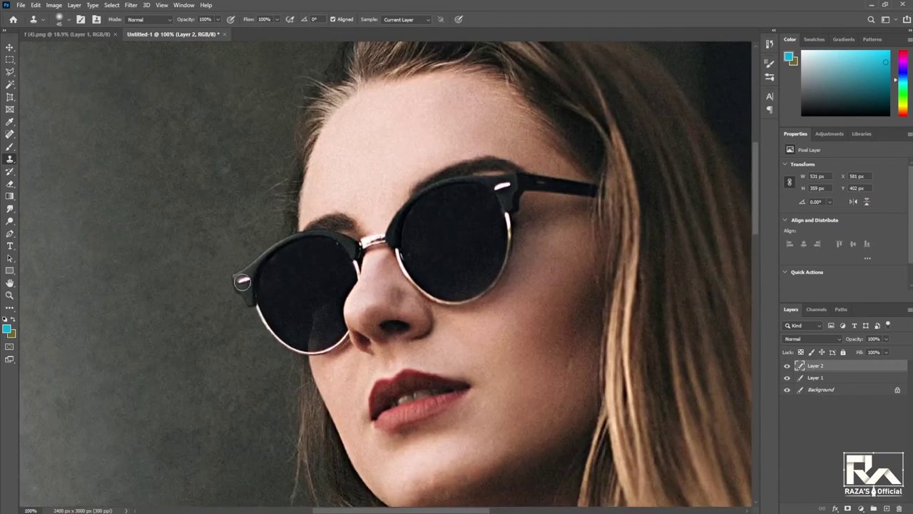
Draw a wide flat ellipse over the upper left lens and add another over the right lens.
key(l)
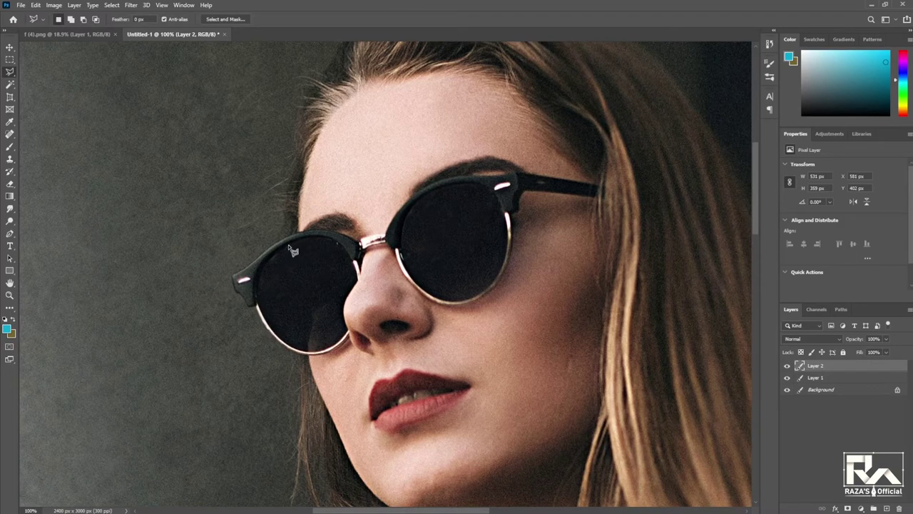
key(m)
key(shift+m)
mouse_move(274, 213)
mouse_down()
mouse_move(382, 314)
mouse_move(374, 315)
mouse_up()
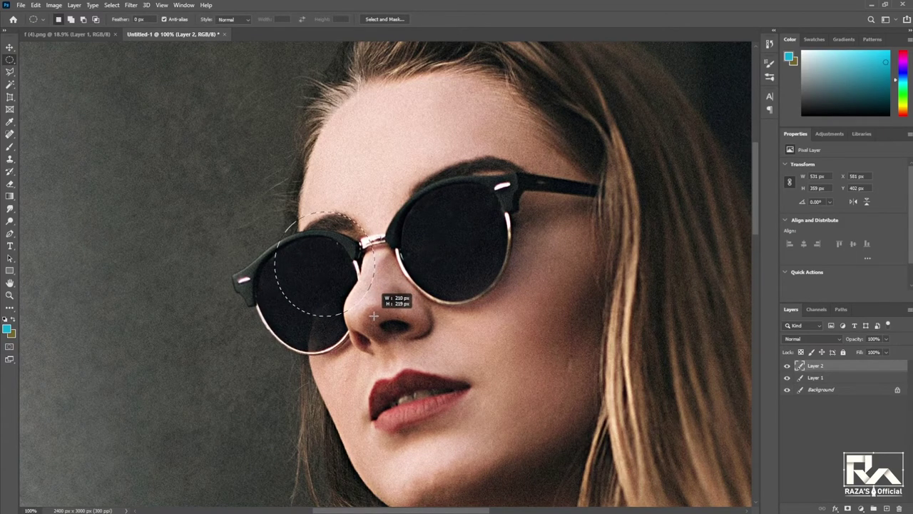
drag(328, 292, 302, 283)
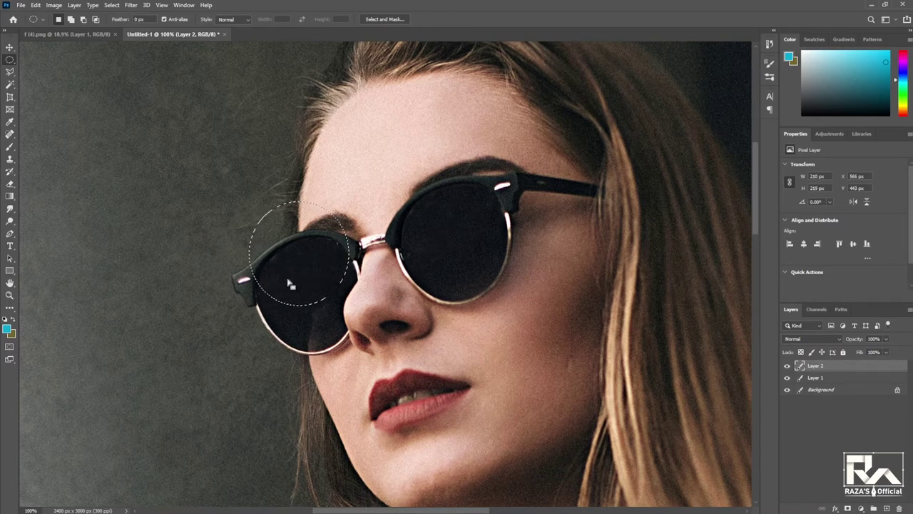
mouse_move(208, 197)
mouse_down()
mouse_move(395, 292)
mouse_move(400, 281)
mouse_up()
drag(269, 233, 289, 236)
drag(383, 152, 546, 246)
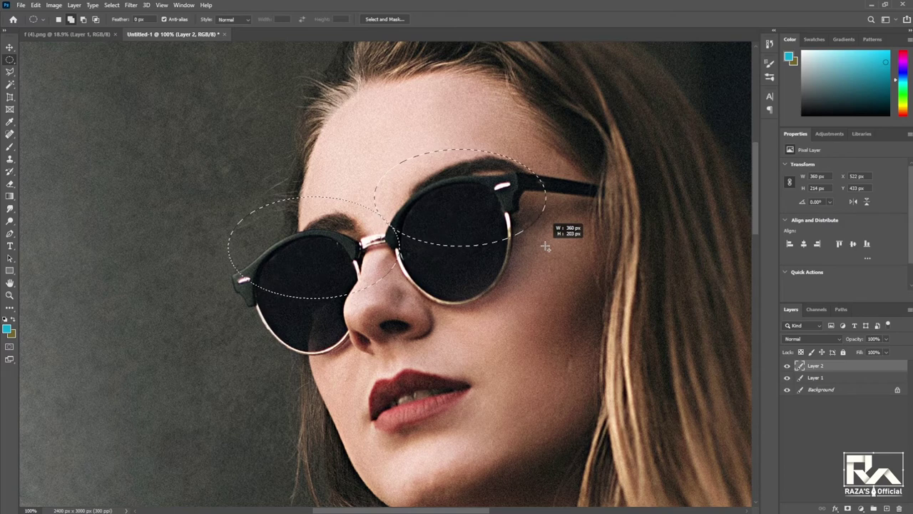
drag(546, 247, 546, 246)
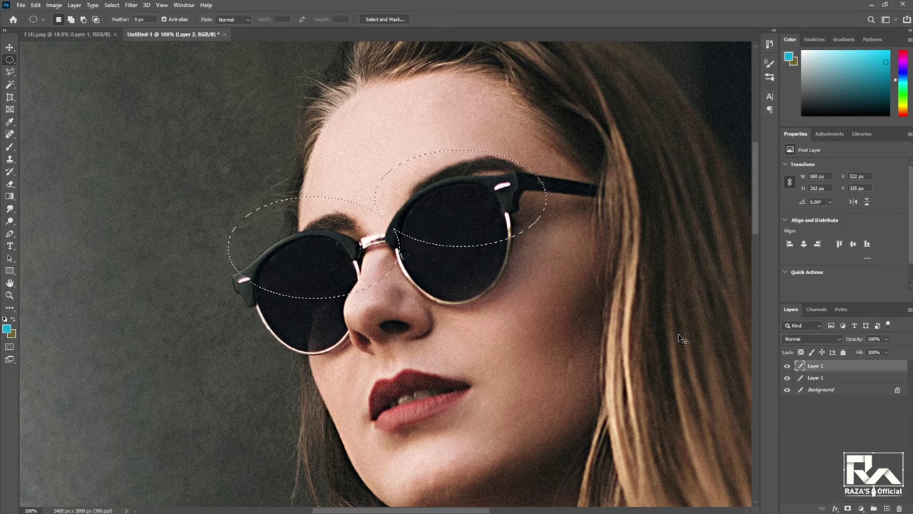
Feather the oval lens selection and copy it onto a new Layer 3.
right_click(475, 211)
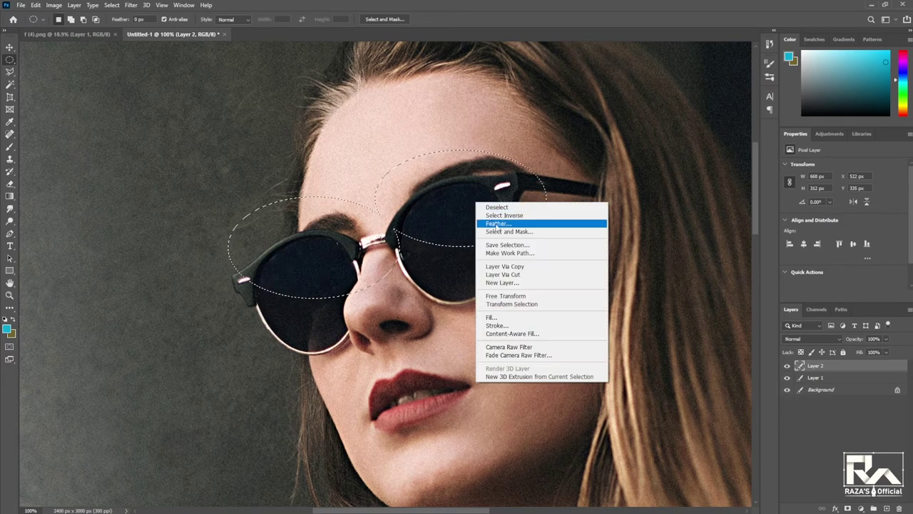
click(498, 226)
key(Return)
key(ctrl+j)
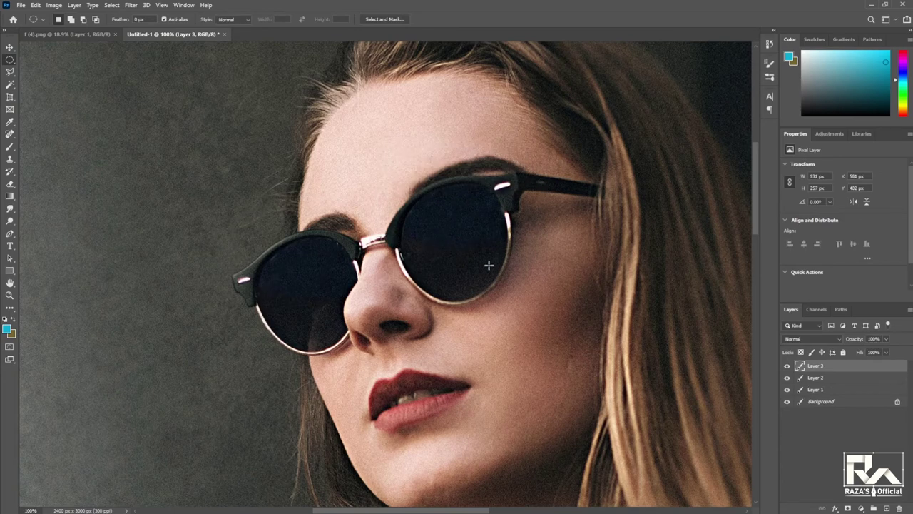
Brighten Layer 3's midtones to 1.13 with a Levels adjustment.
key(ctrl+l)
drag(527, 69, 629, 66)
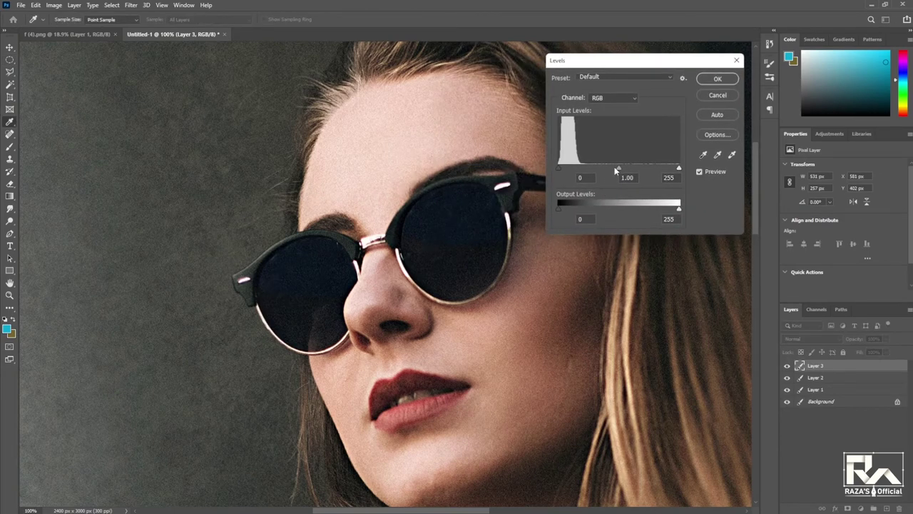
drag(631, 166, 615, 168)
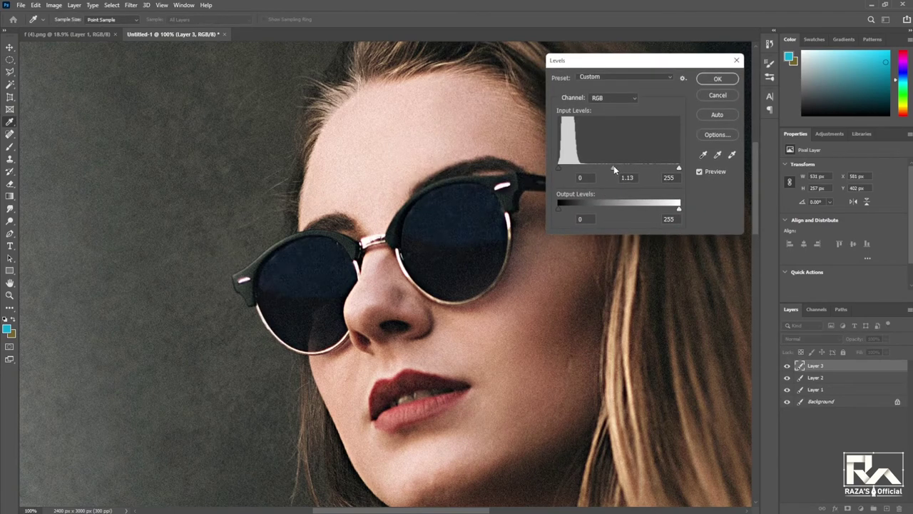
drag(672, 170, 663, 171)
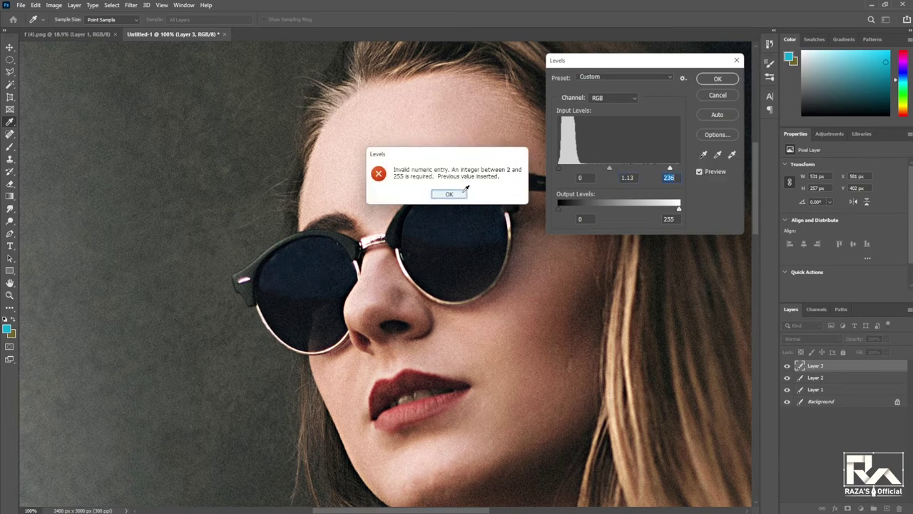
click(464, 191)
click(722, 80)
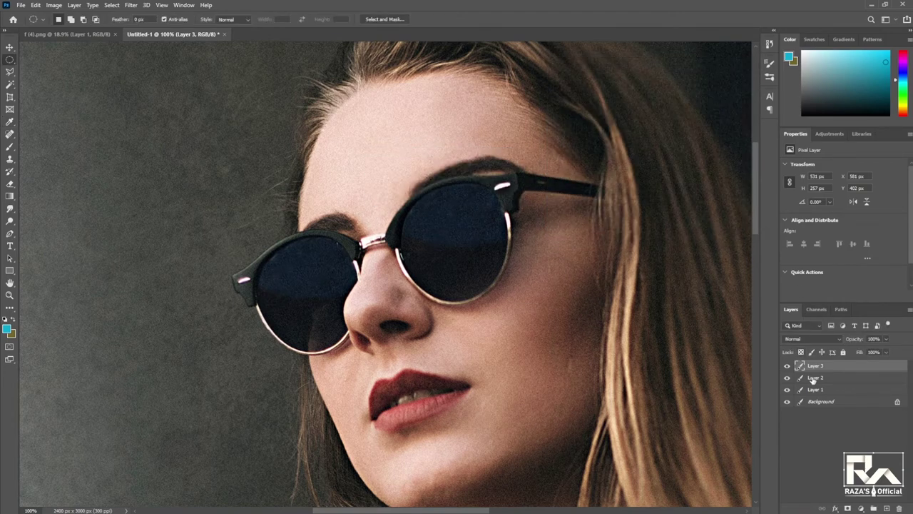
Add a new layer filled with cyan and clip it to the lens layer.
click(887, 508)
key(alt+BackSpace)
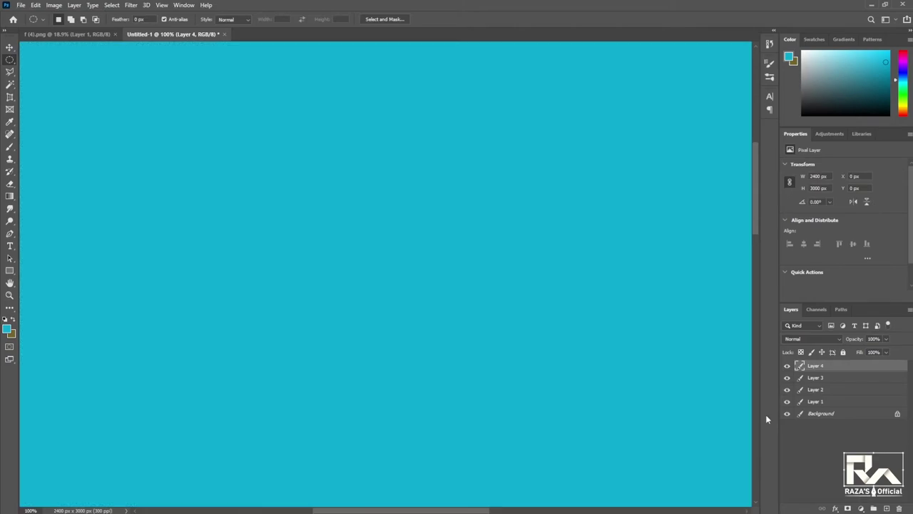
key(ctrl+g)
key(ctrl+z)
key(ctrl+alt+g)
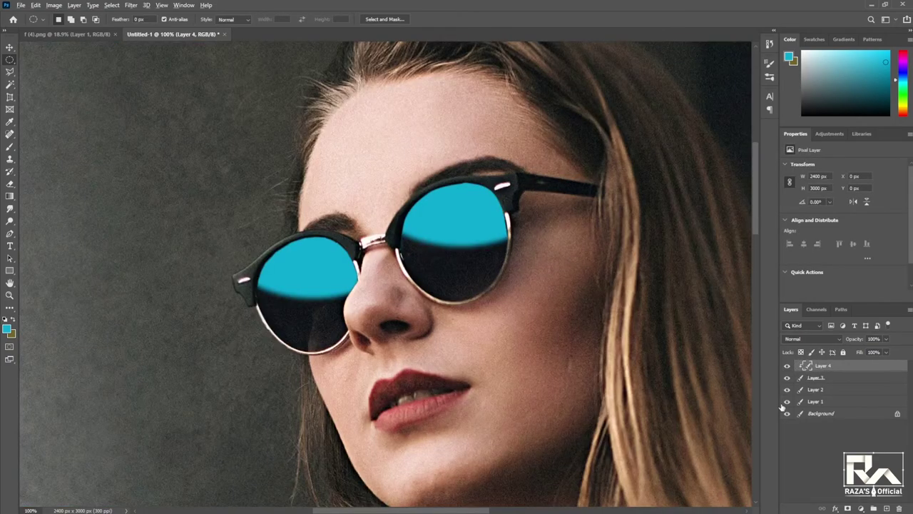
Gaussian-blur the cyan fill and set Layer 4 to 41% opacity.
click(130, 5)
mouse_move(137, 127)
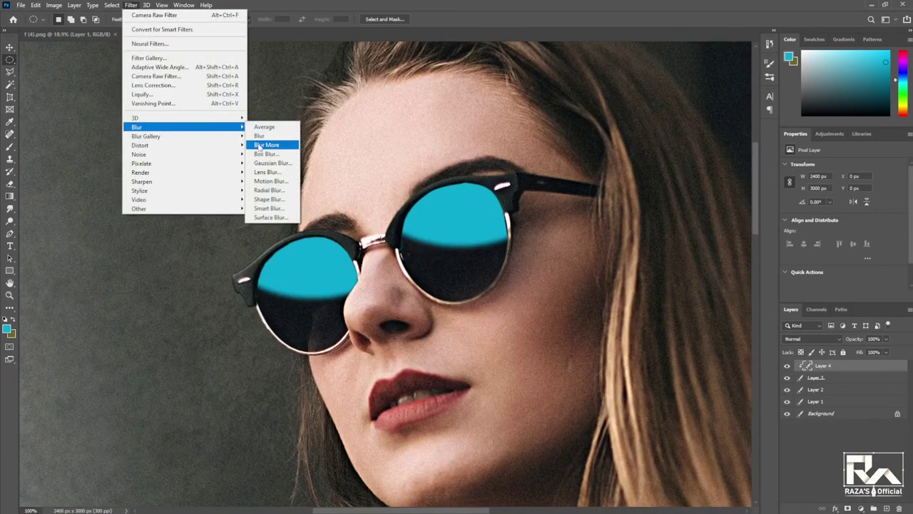
click(258, 180)
click(130, 6)
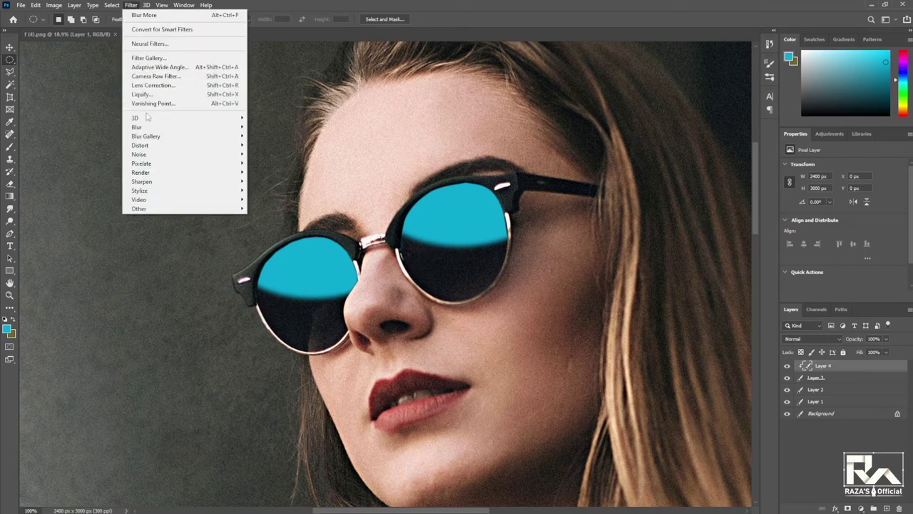
click(271, 163)
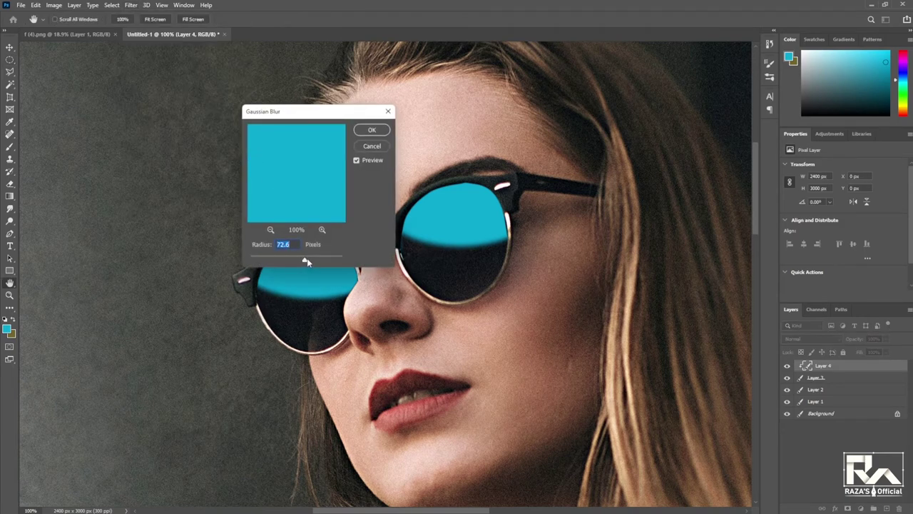
key(Return)
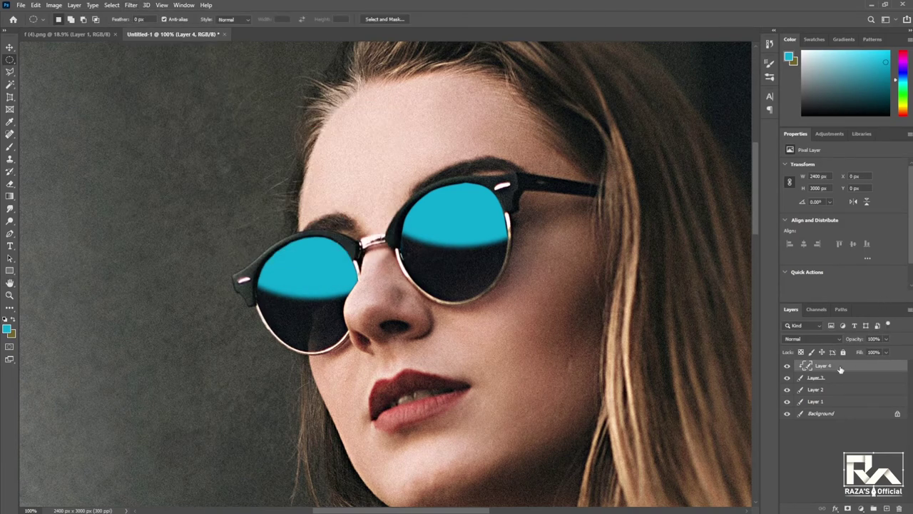
drag(885, 349, 855, 351)
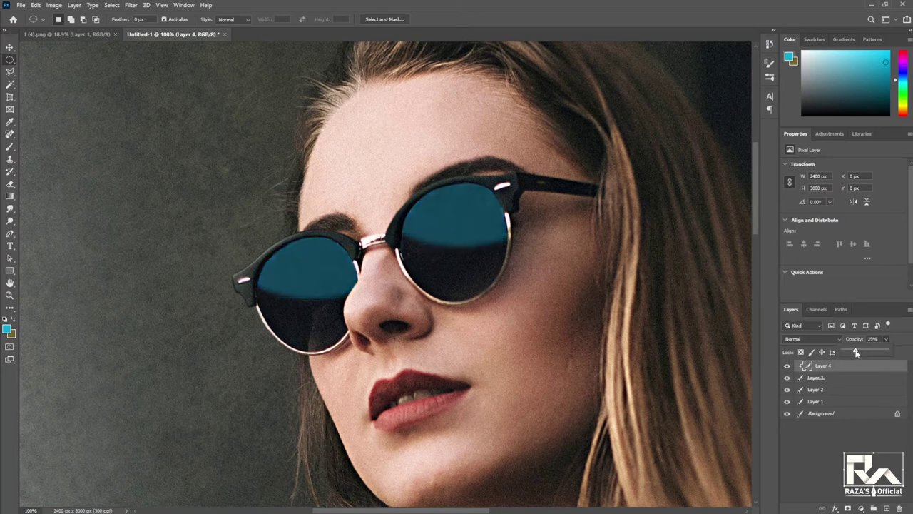
click(726, 355)
Fit the portrait on screen, flatten all layers into Background, and launch the Camera Raw filter.
key(ctrl+0)
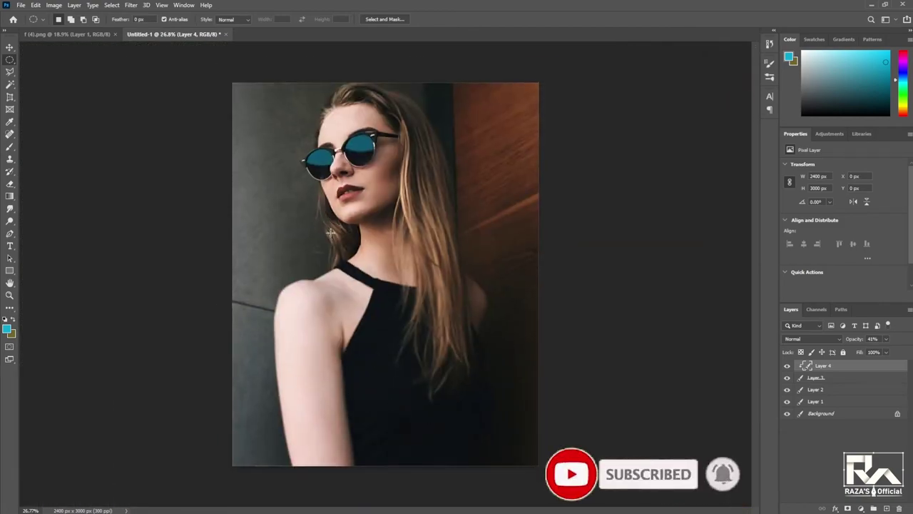
key(ctrl+shift+e)
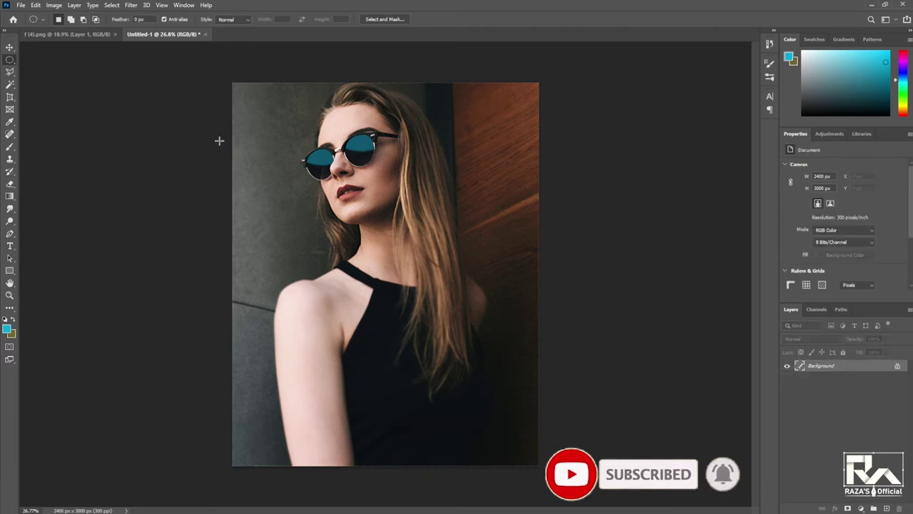
click(131, 5)
click(178, 75)
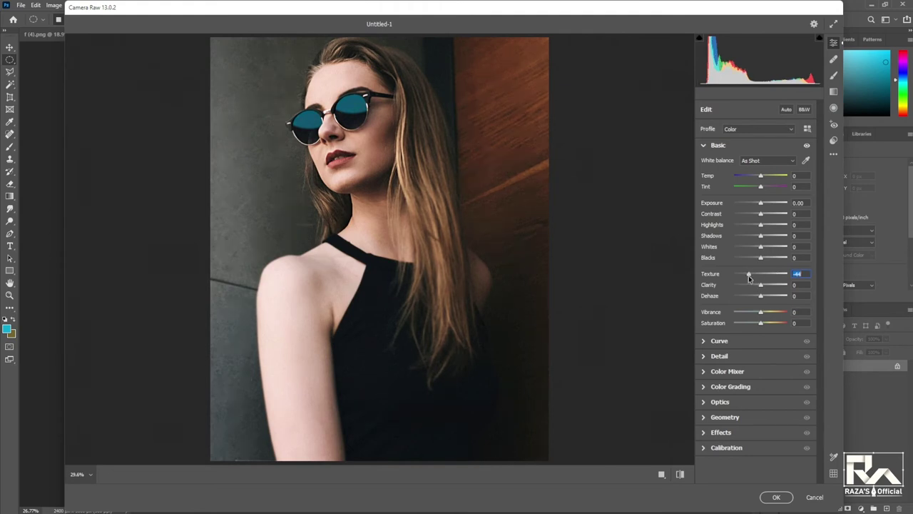
Add clarity, adjust temperature, and lower exposure to -0.75 with reduced contrast.
drag(774, 287, 758, 297)
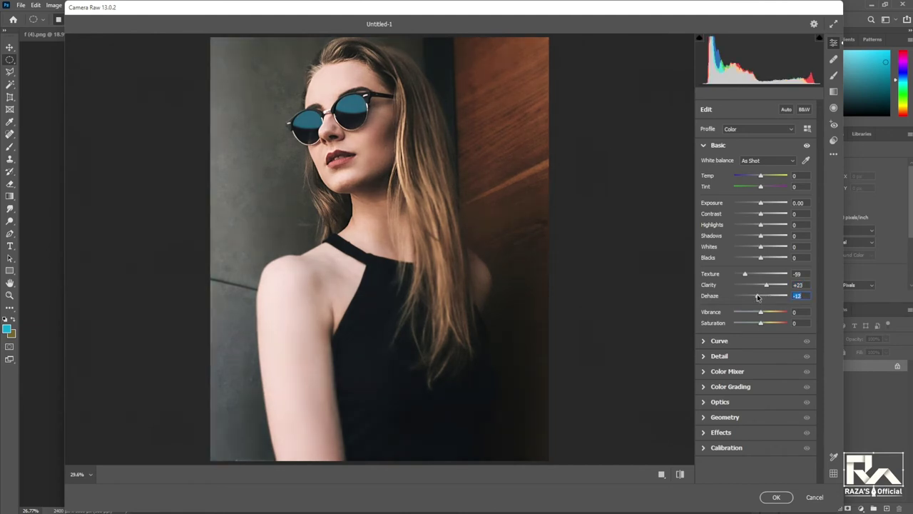
click(762, 177)
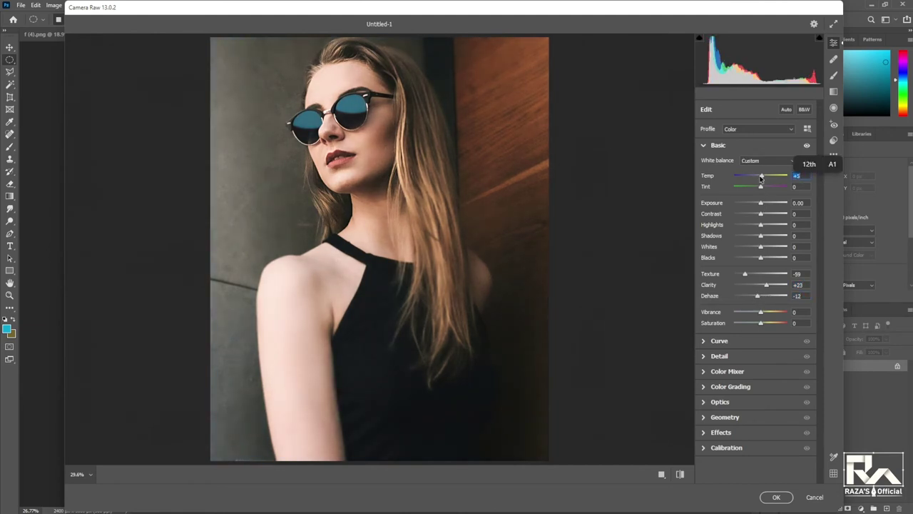
key(Up)
double_click(756, 177)
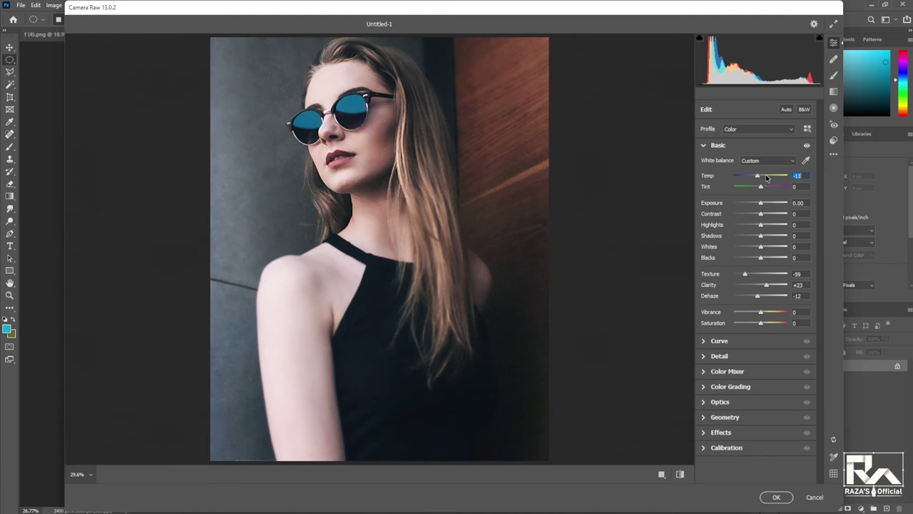
click(759, 204)
key(Down)
key(Down)
key(Down)
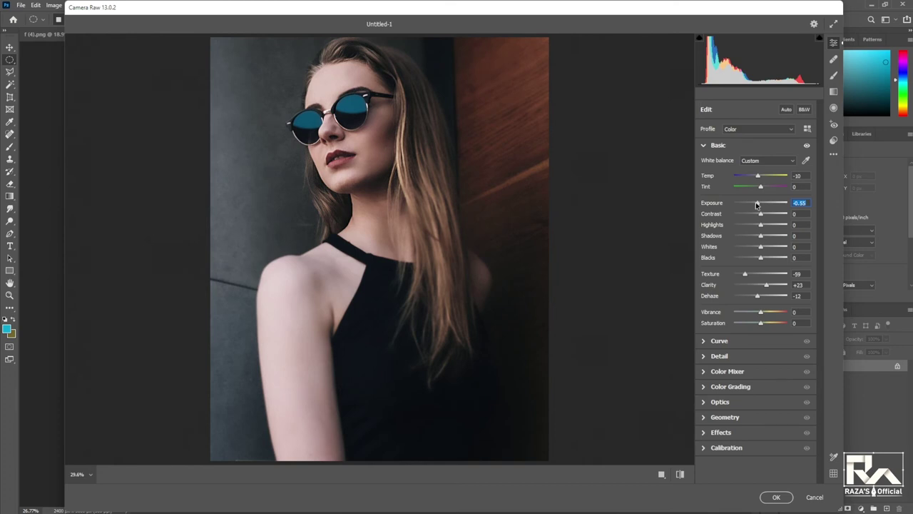
key(Down)
key(Down)
key(Down)
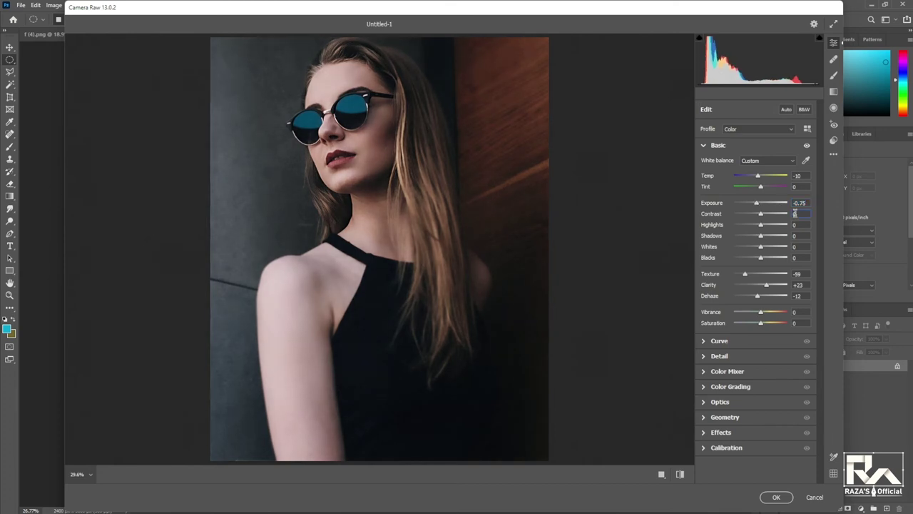
key(Down)
key(Down)
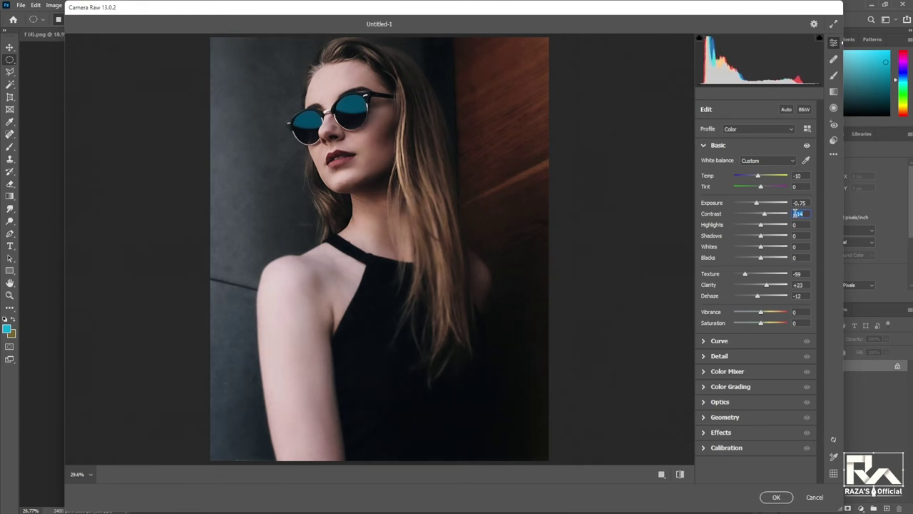
key(Down)
key(Down)
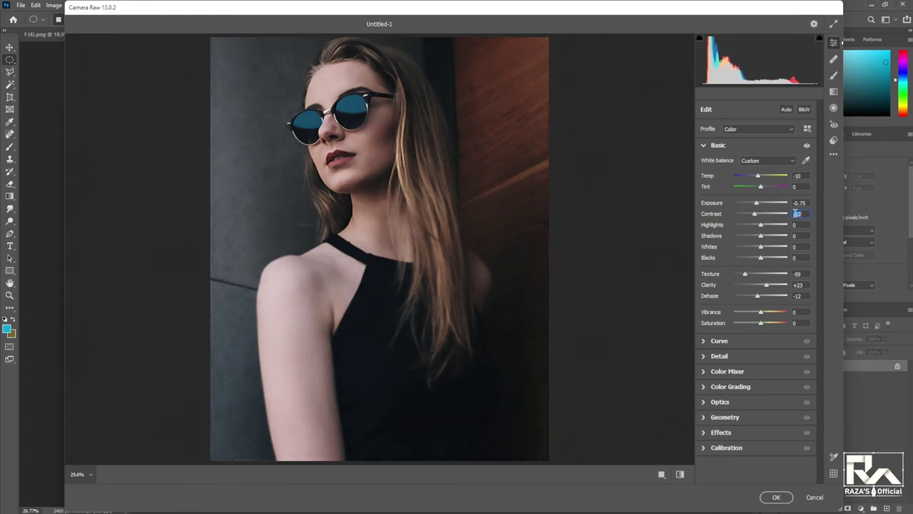
Raise highlights and whites, lift shadows to +50, set blacks, and boost saturation to +39.
key(Tab)
key(shift+Up)
drag(760, 226, 774, 237)
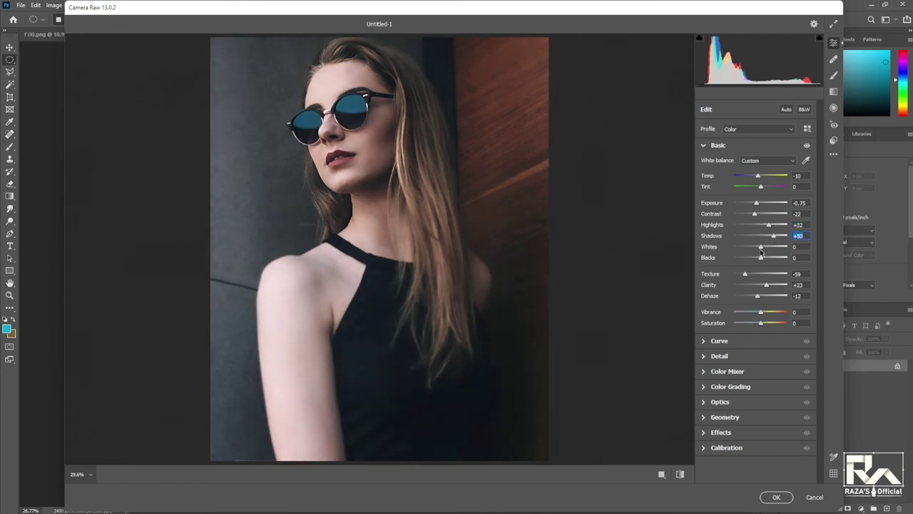
drag(760, 247, 766, 247)
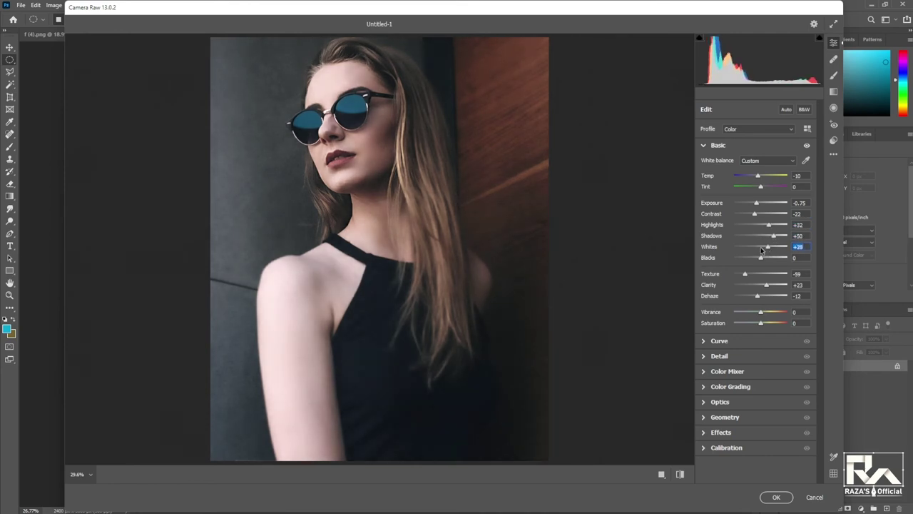
click(760, 259)
drag(760, 323, 767, 325)
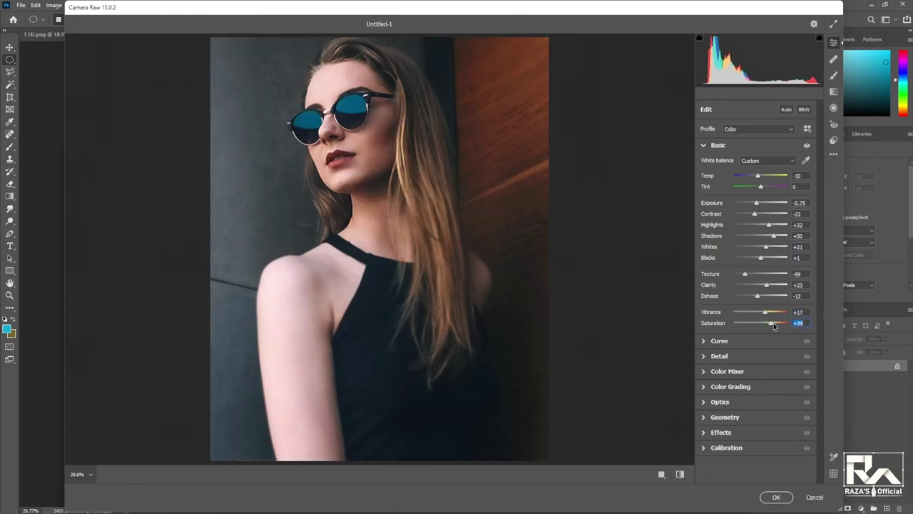
drag(742, 273, 744, 273)
Add an RGB tone-curve point and a Blue channel lift, then apply the Camera Raw grade.
click(719, 340)
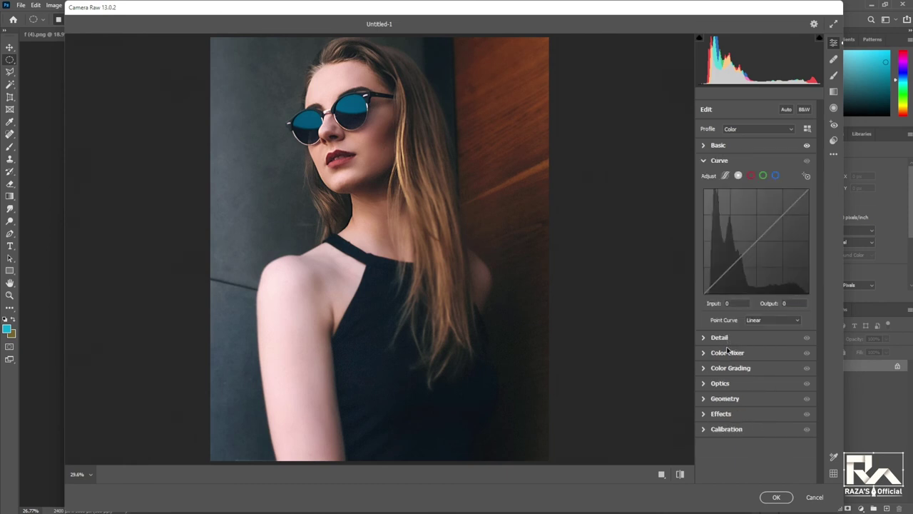
click(714, 283)
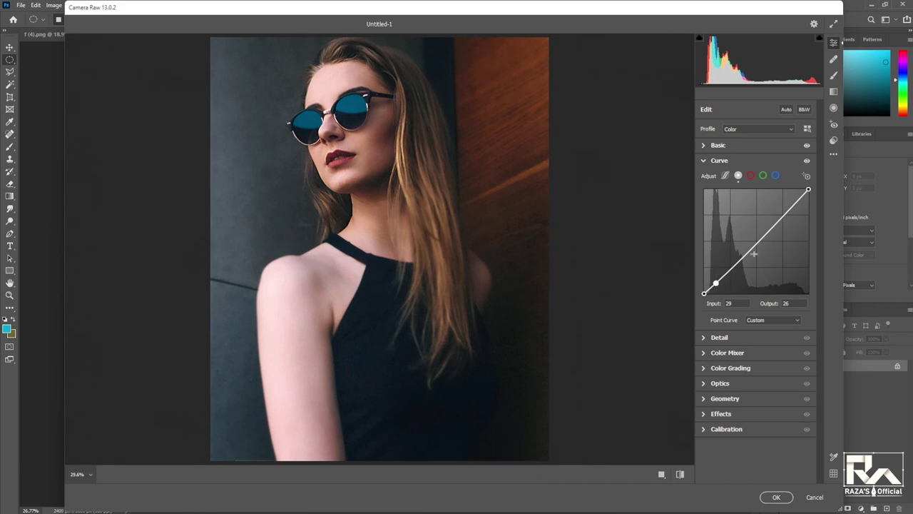
click(776, 175)
click(777, 218)
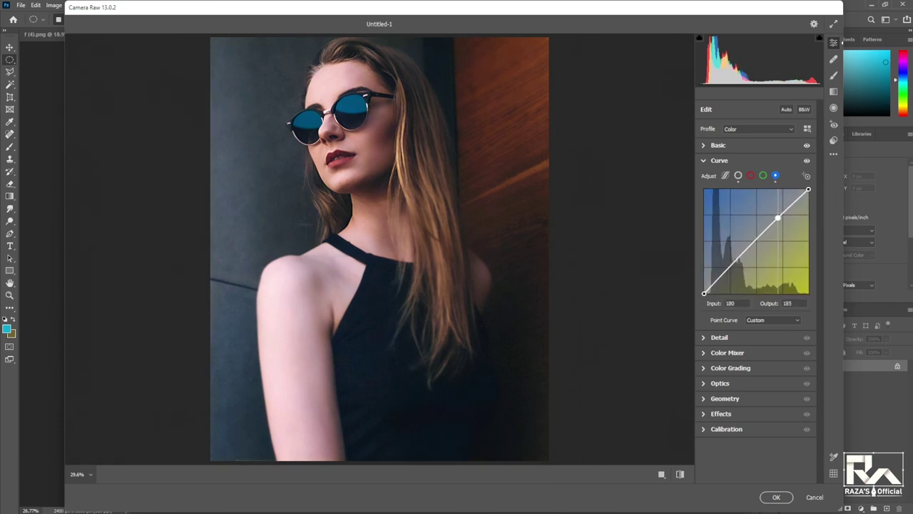
click(776, 496)
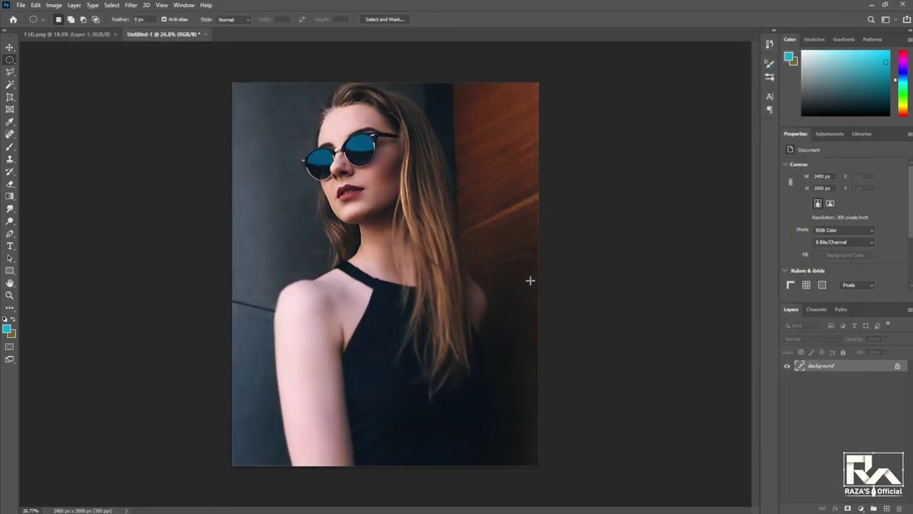
key(z)
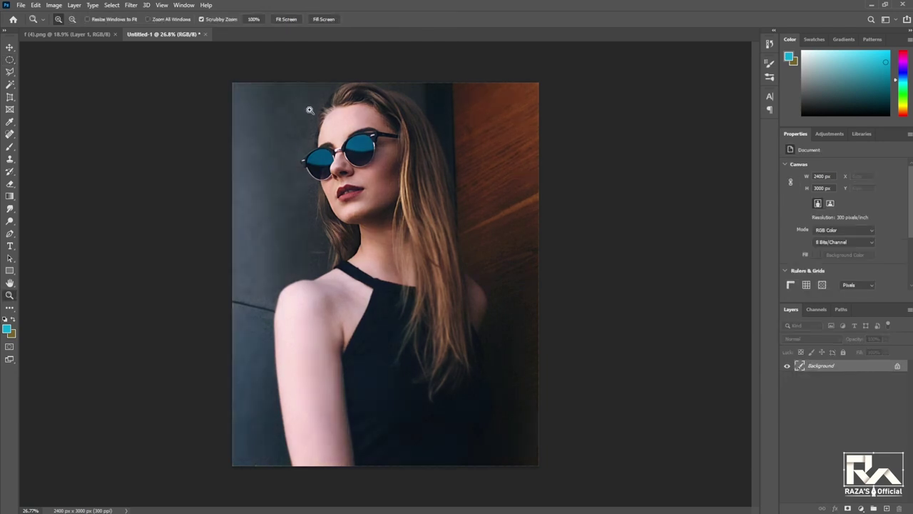
click(306, 105)
drag(339, 171, 349, 182)
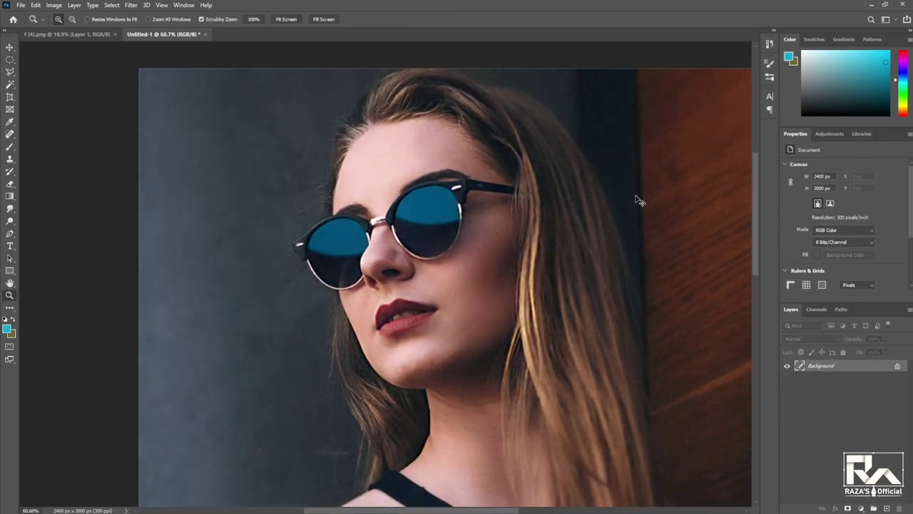
alt+click(607, 286)
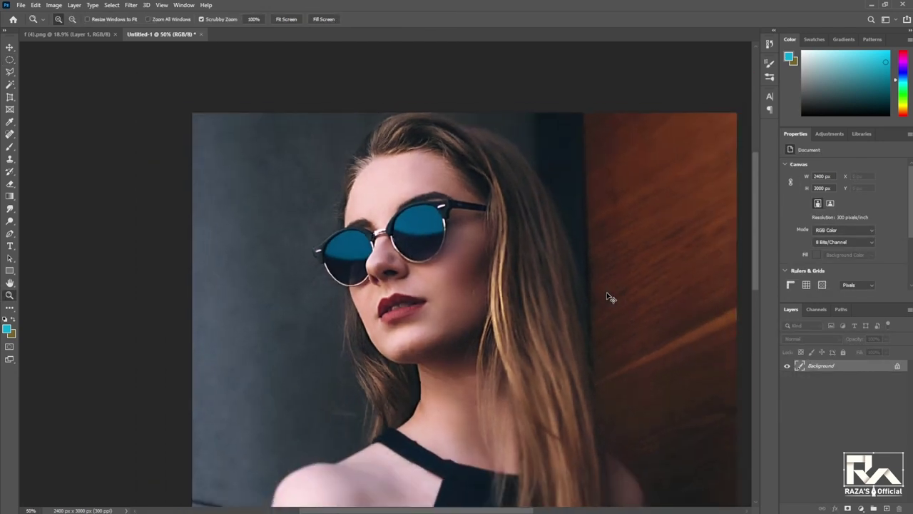
alt+click(596, 307)
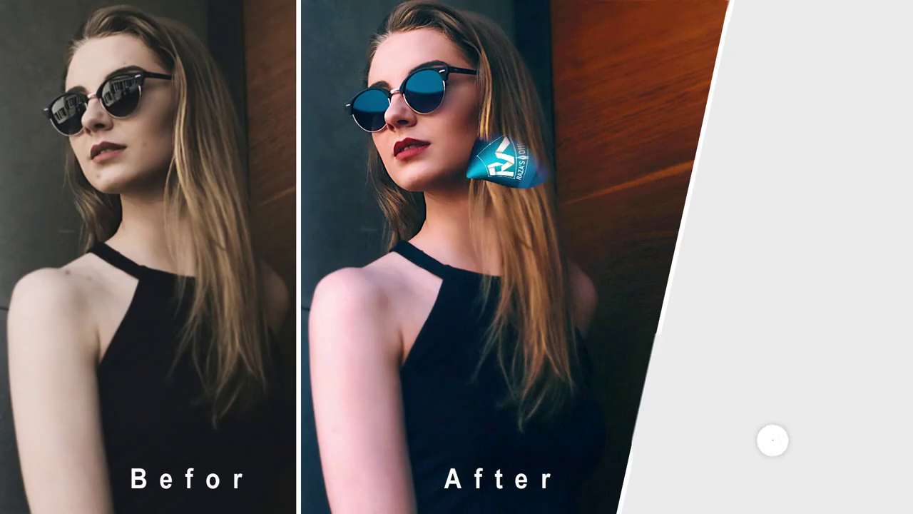